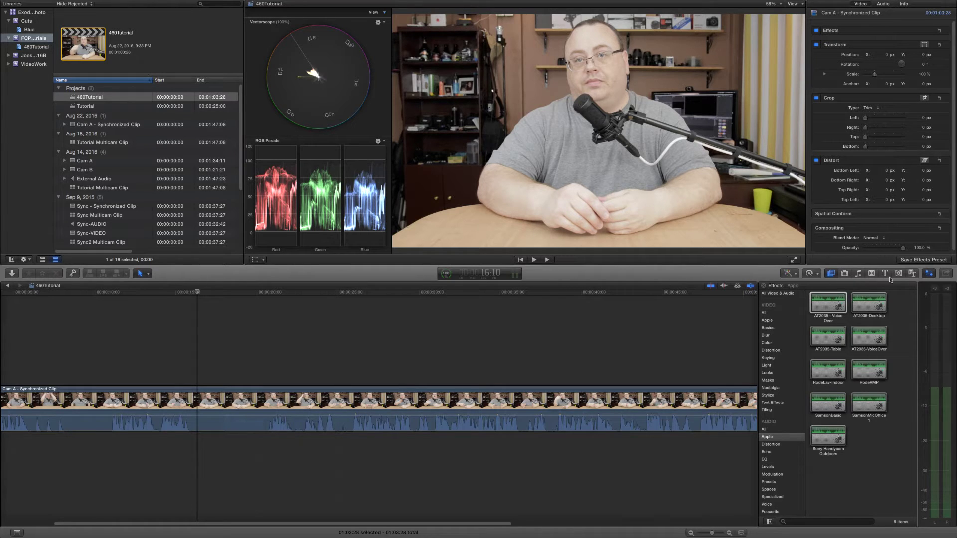
Apply the Color Correction effect from Video > All to the clip and open its Color Board
click(766, 314)
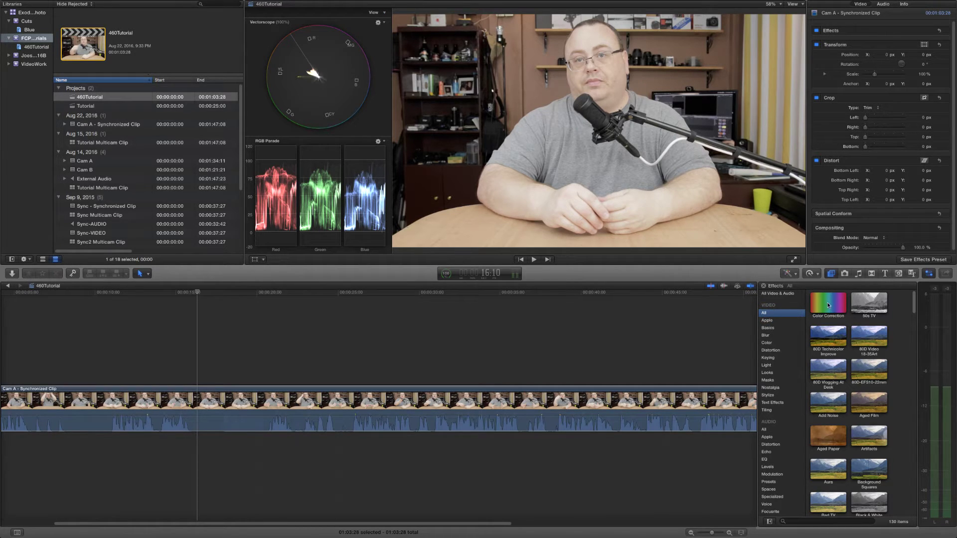
drag(836, 304, 601, 415)
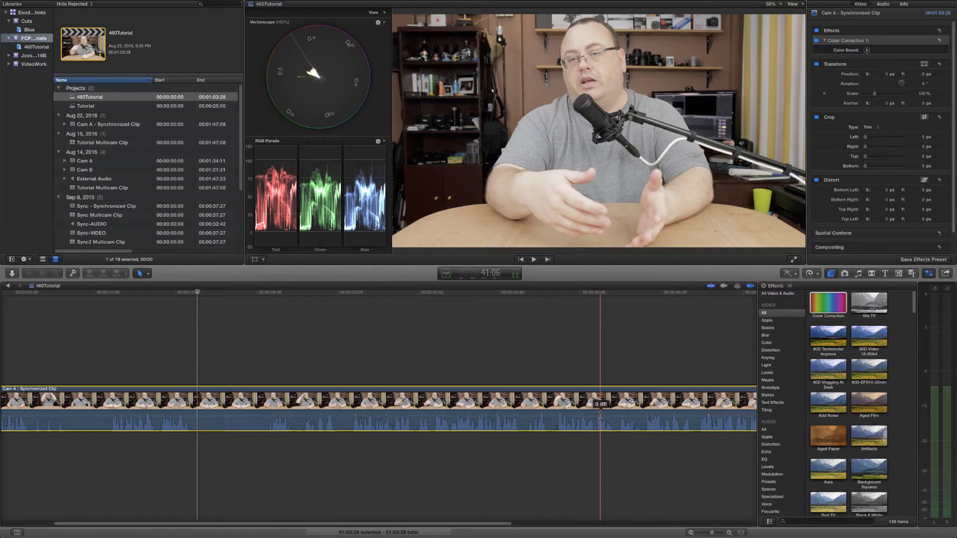
click(867, 50)
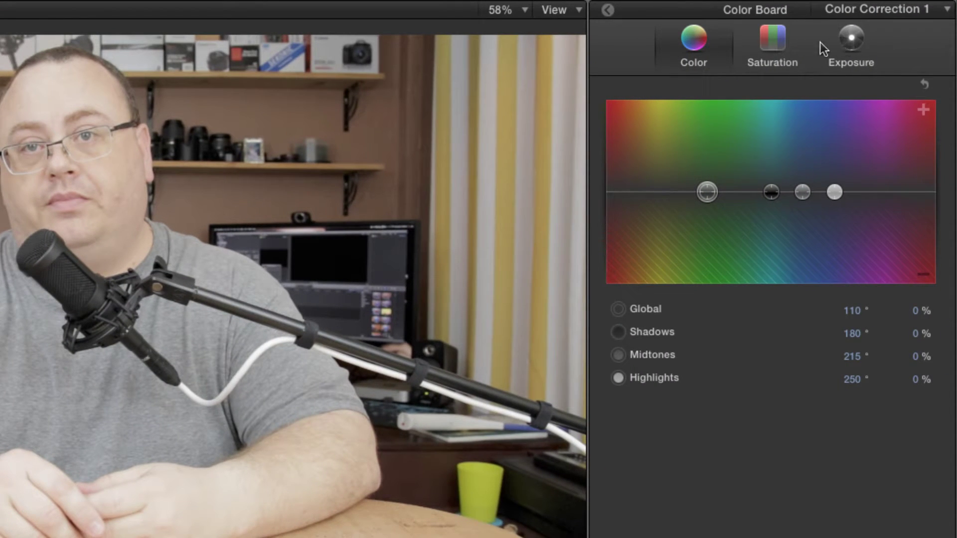
click(703, 46)
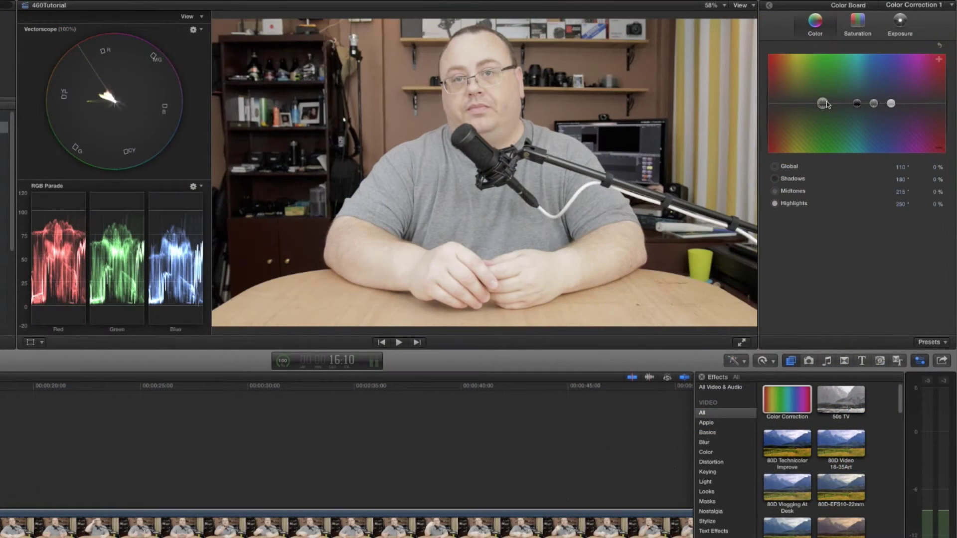
Shift the Global colour to about 83° / -3% and tint the highlights slightly toward blue
drag(822, 104, 820, 106)
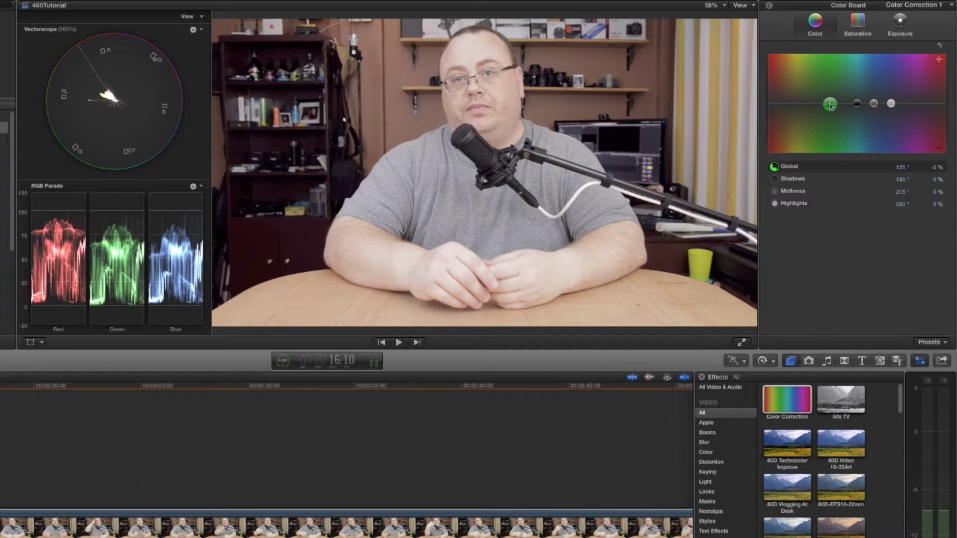
drag(833, 107, 809, 105)
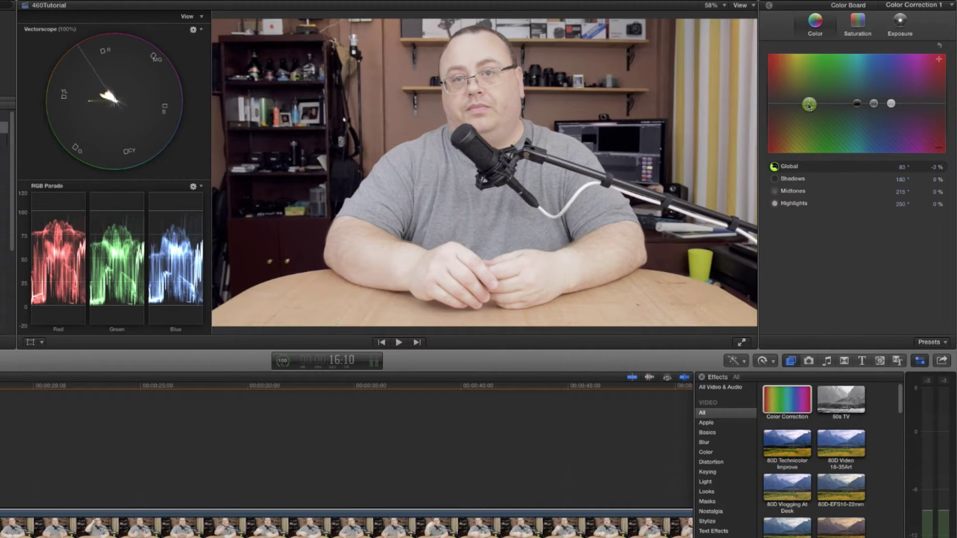
drag(809, 105, 809, 105)
drag(892, 105, 895, 106)
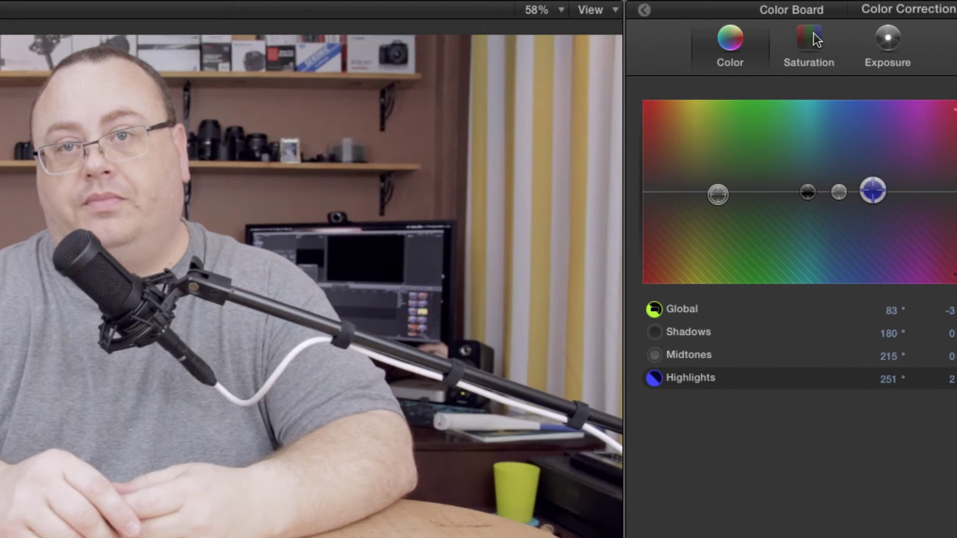
click(810, 39)
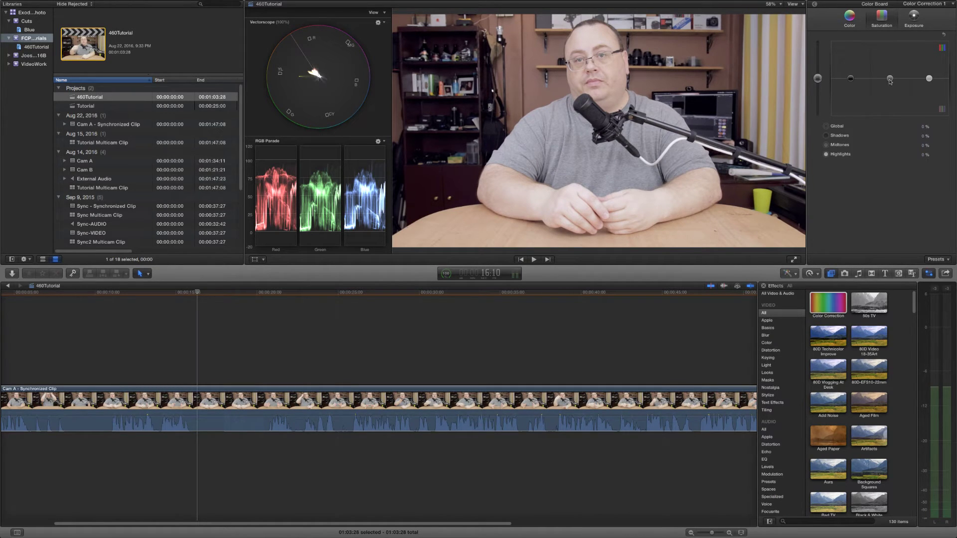
Raise the midtones saturation to 21%, leaving the other ranges at 0%
drag(890, 81, 891, 74)
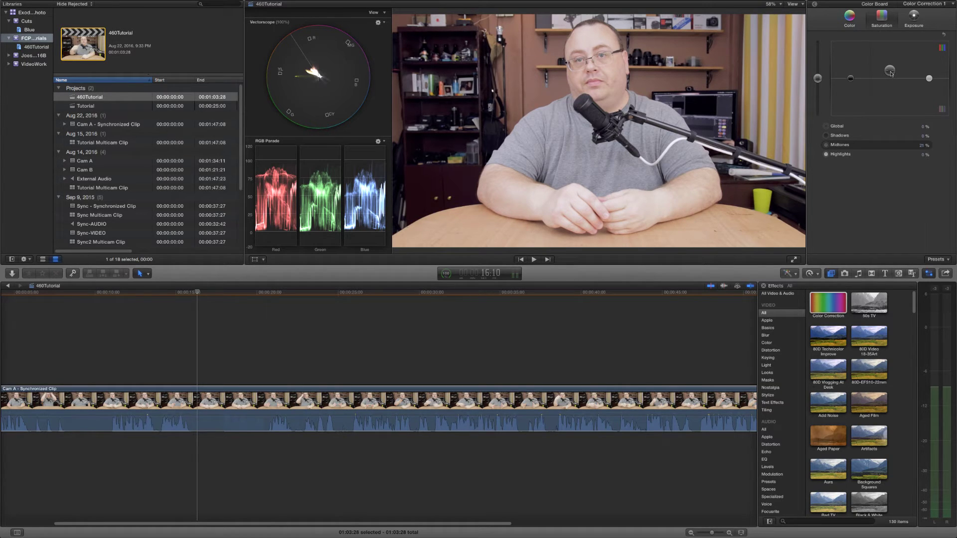
In the Exposure pane, brighten the highlights slightly and lift the shadows to 2%
click(915, 17)
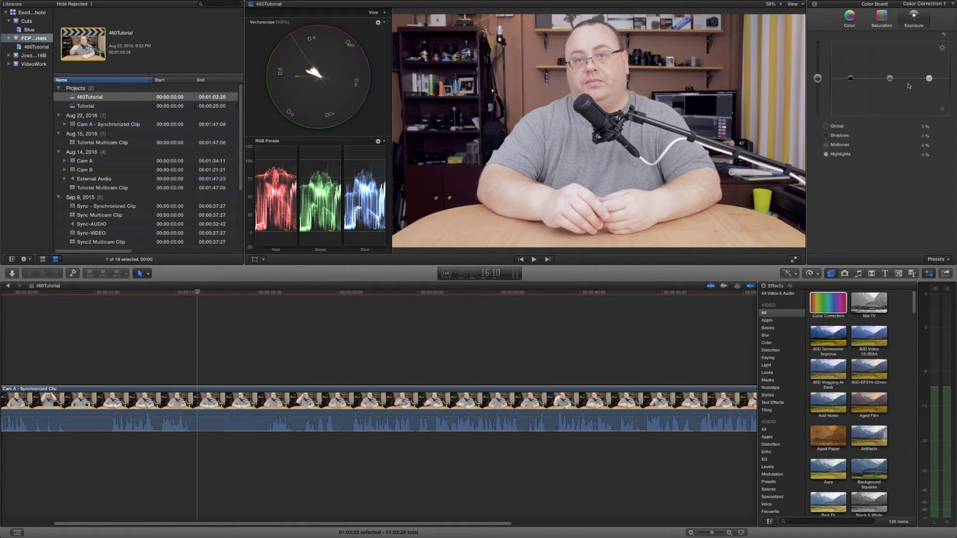
drag(929, 79, 929, 77)
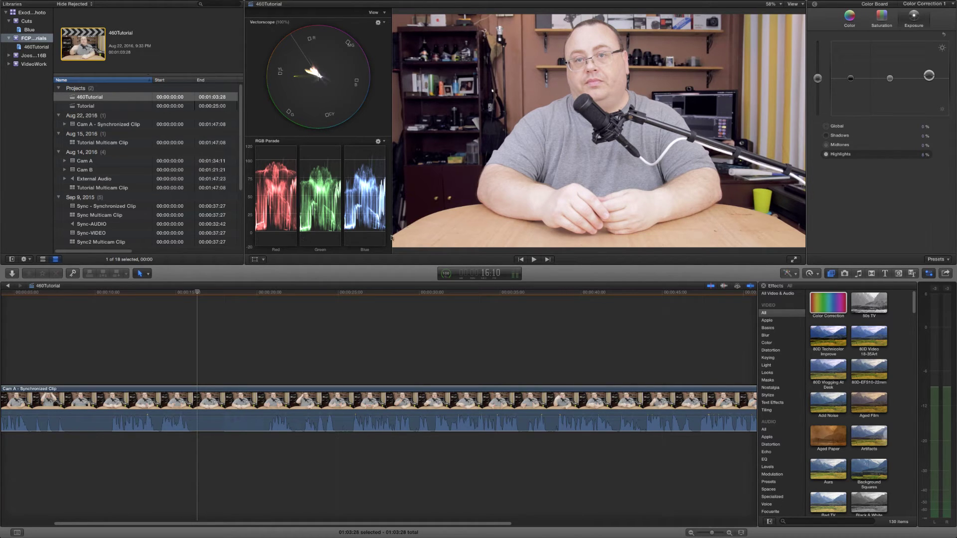
click(851, 79)
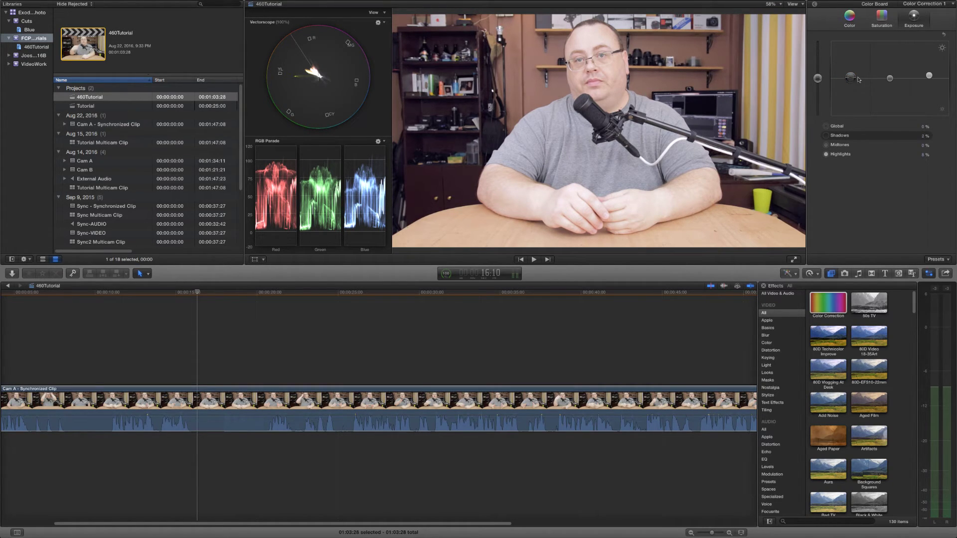
Set shadows exposure to 3%, midtones to -12%, fine-tune highlights, and return to the Video Inspector
click(890, 78)
drag(891, 81, 891, 85)
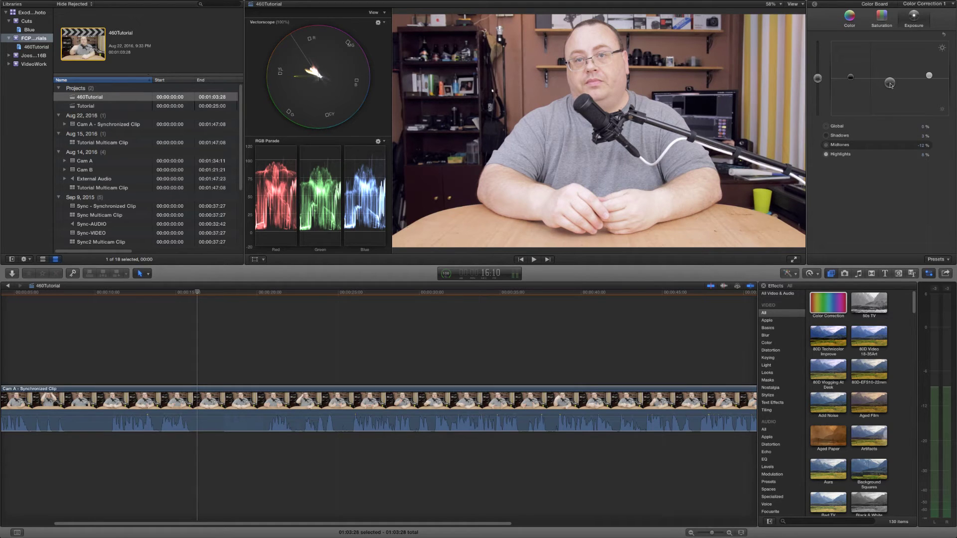
click(929, 76)
drag(929, 77, 930, 76)
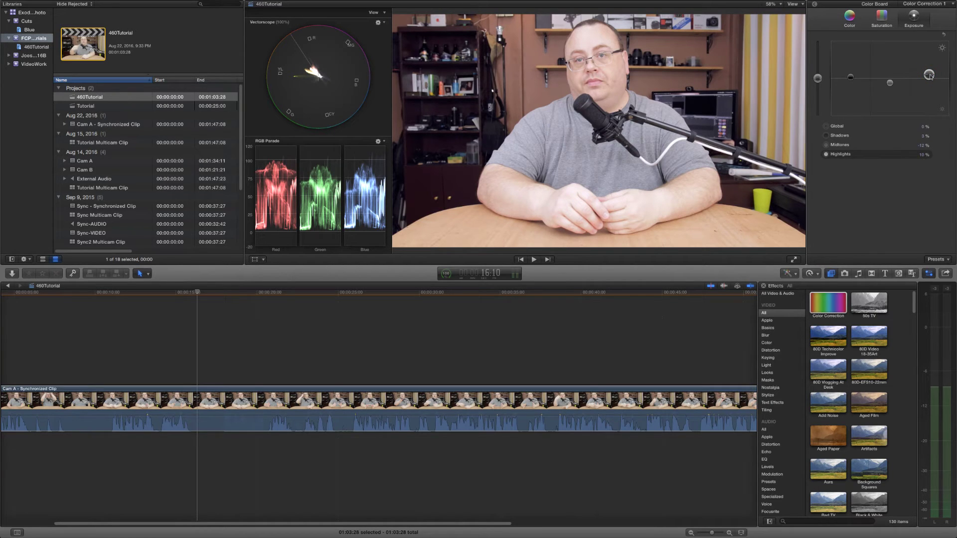
drag(930, 76, 931, 75)
drag(930, 77, 930, 78)
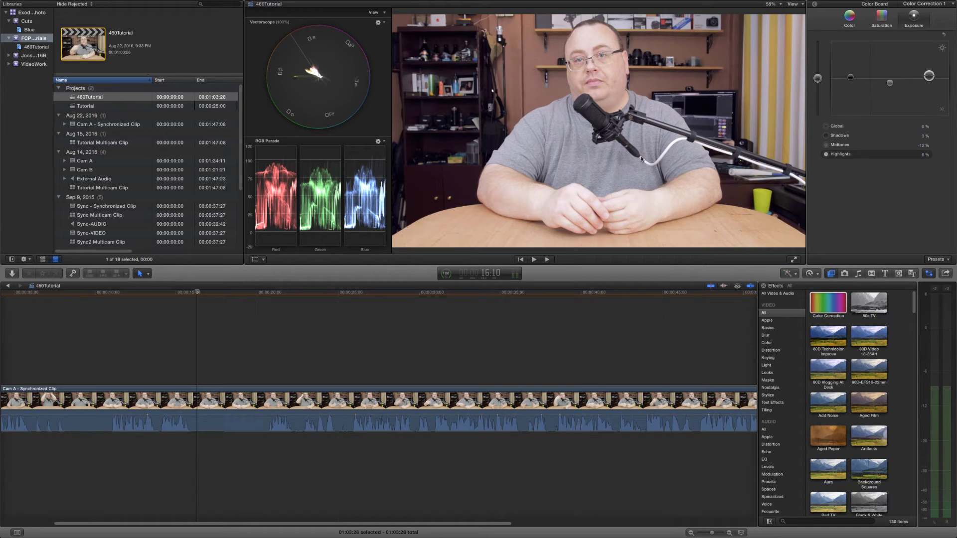
click(815, 6)
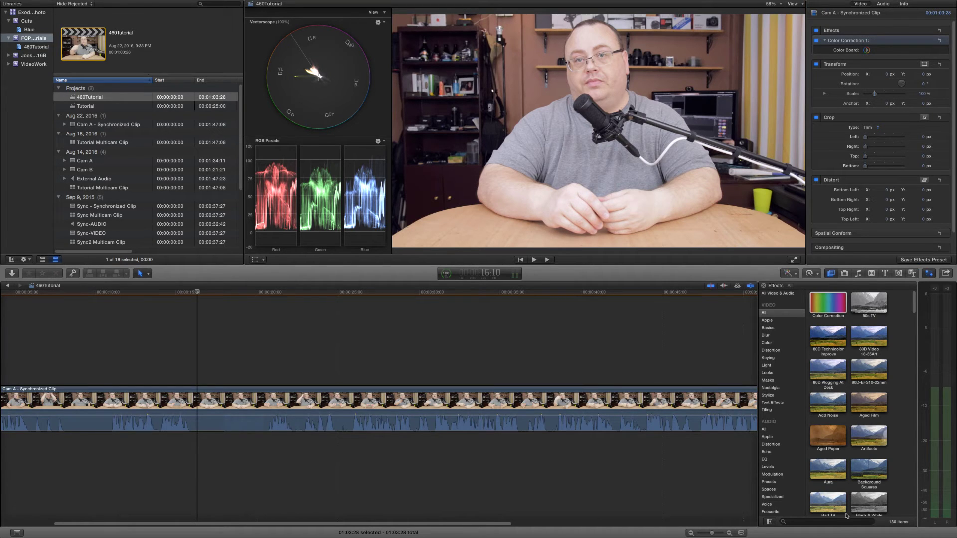
click(831, 522)
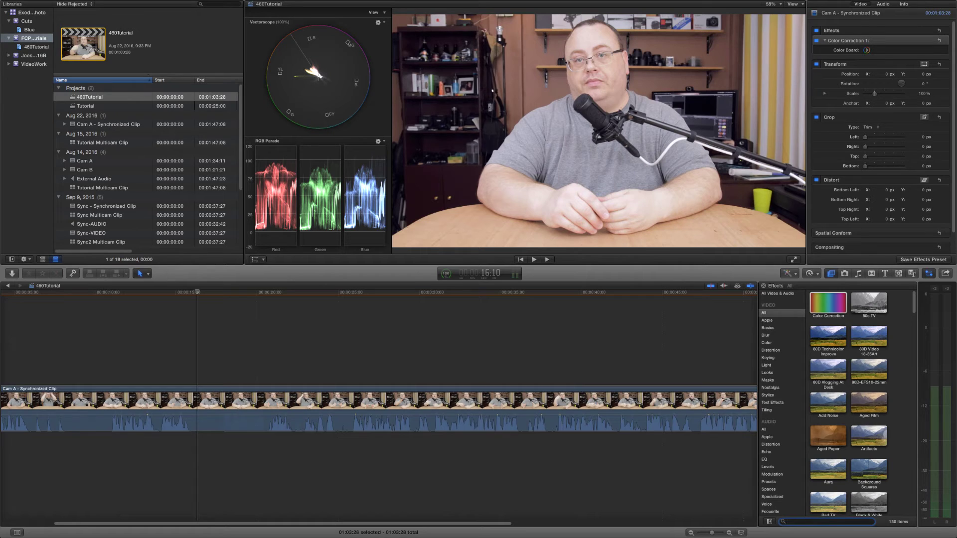
Search 'contr' and apply Crisp Contrast (amount 100.0) to the Cam A - Synchronized Clip
text(con)
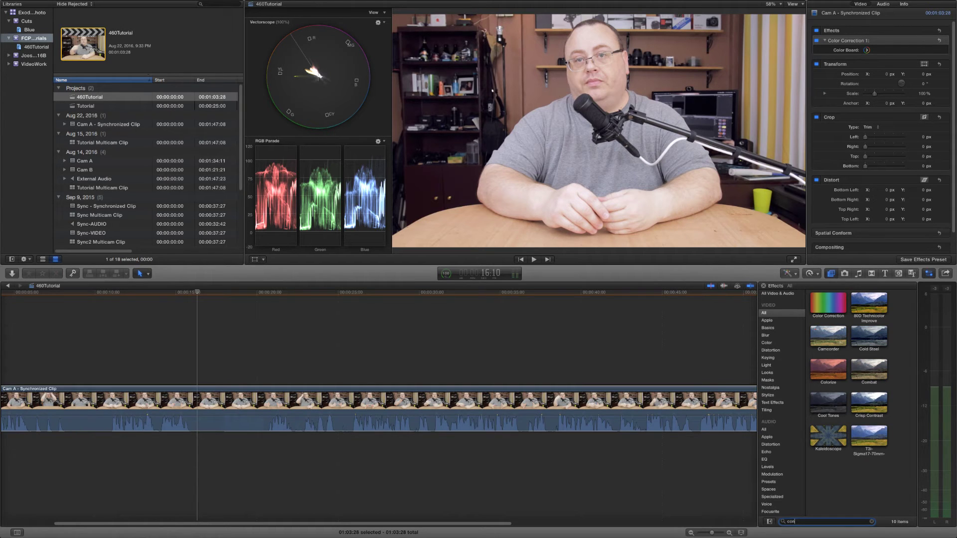
text(tr)
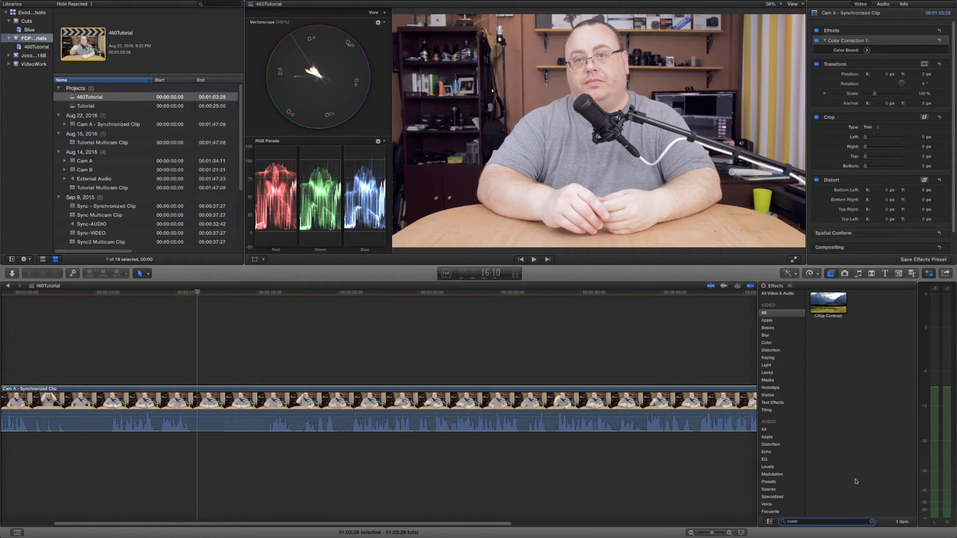
drag(828, 302, 556, 411)
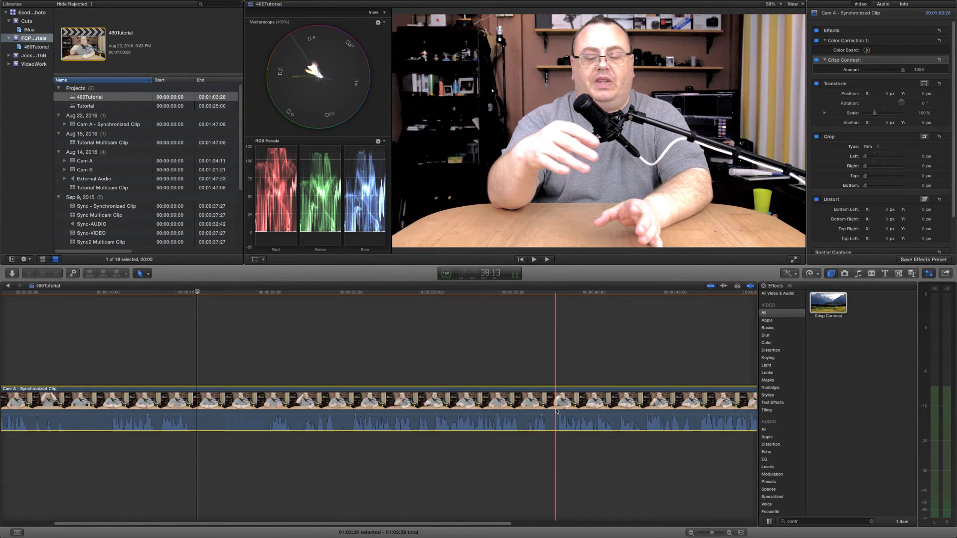
click(540, 295)
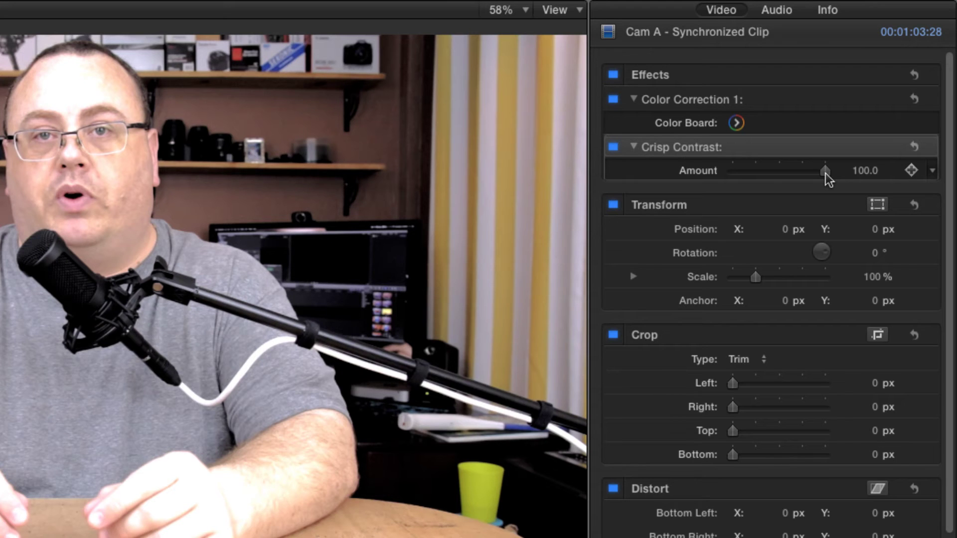
Lower the Crisp Contrast amount from 100.0 to 1.0
drag(826, 172, 704, 175)
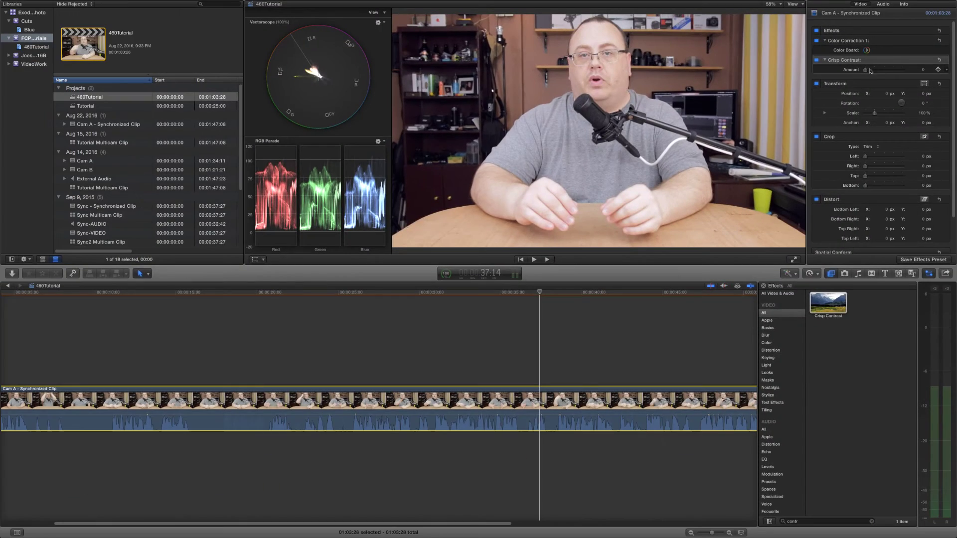
click(923, 70)
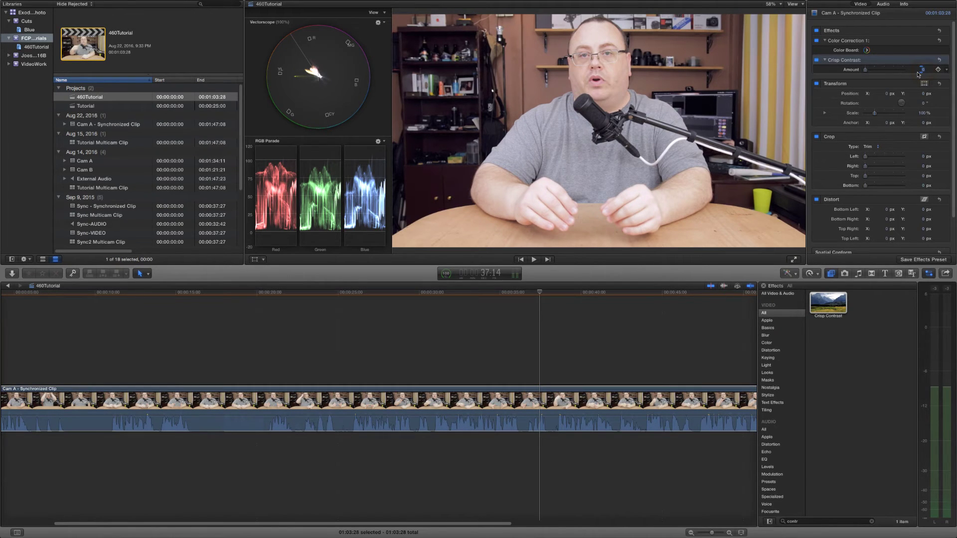
text(3)
key(Return)
text(1)
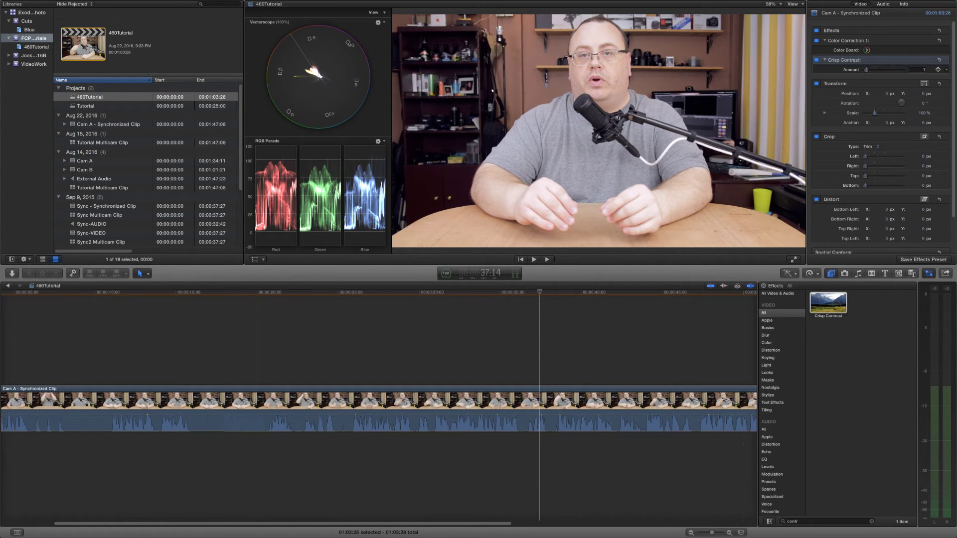
key(Return)
Search 'sha' and add the Sharpen effect (amount 2.5) to the clip below Crisp Contrast
mouse_move(864, 75)
click(811, 522)
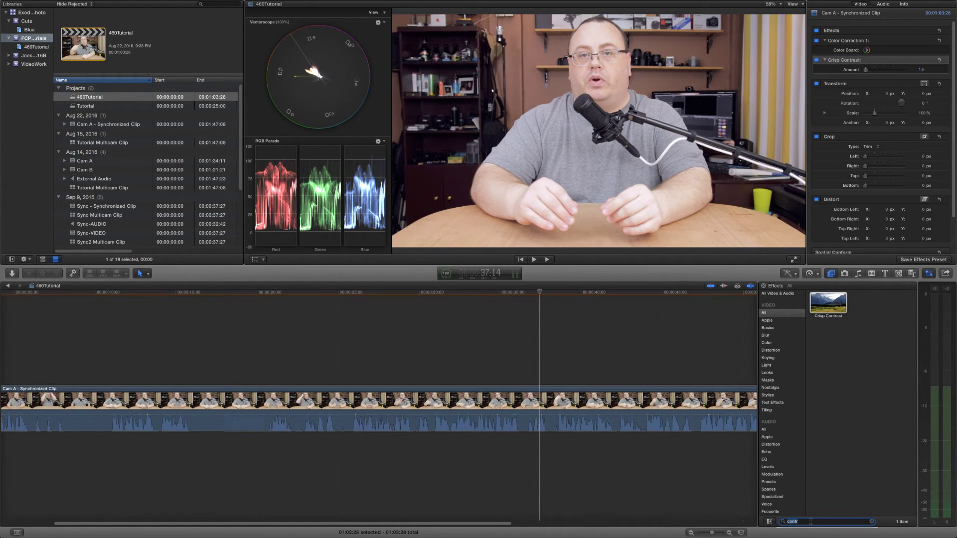
key(BackSpace)
key(BackSpace)
key(BackSpace)
key(BackSpace)
key(BackSpace)
text(sharp)
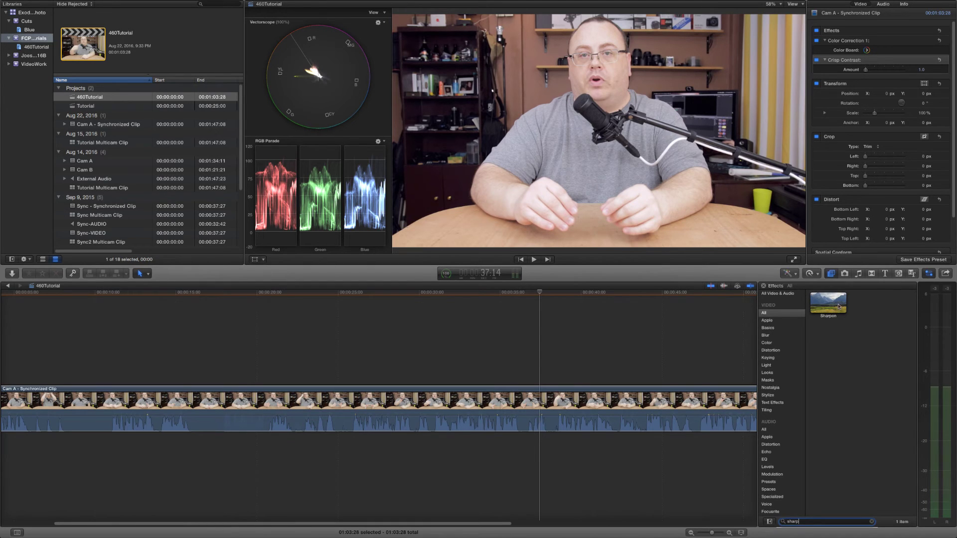
drag(838, 306, 567, 405)
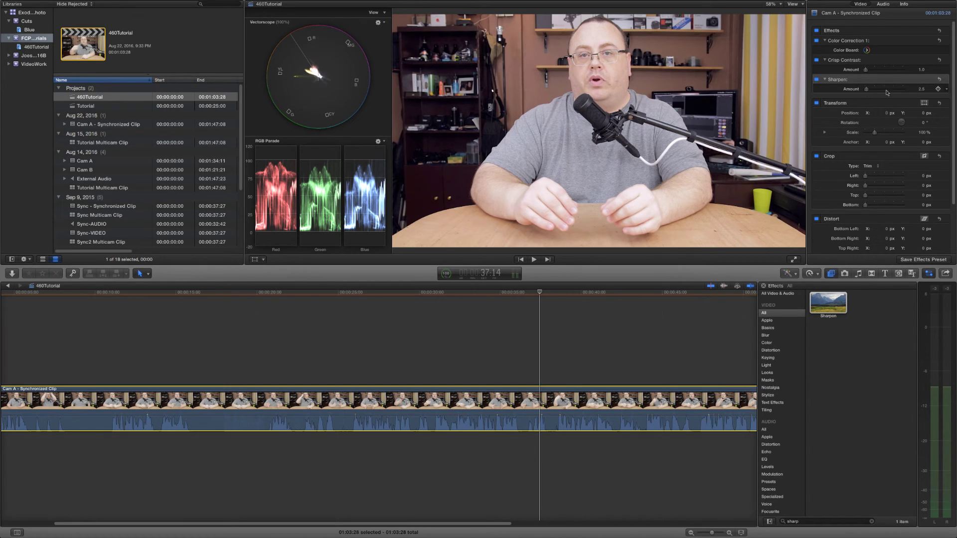
Set the Sharpen amount to 5.0, briefly testing 68.14 and 0, then preview the clip
click(922, 90)
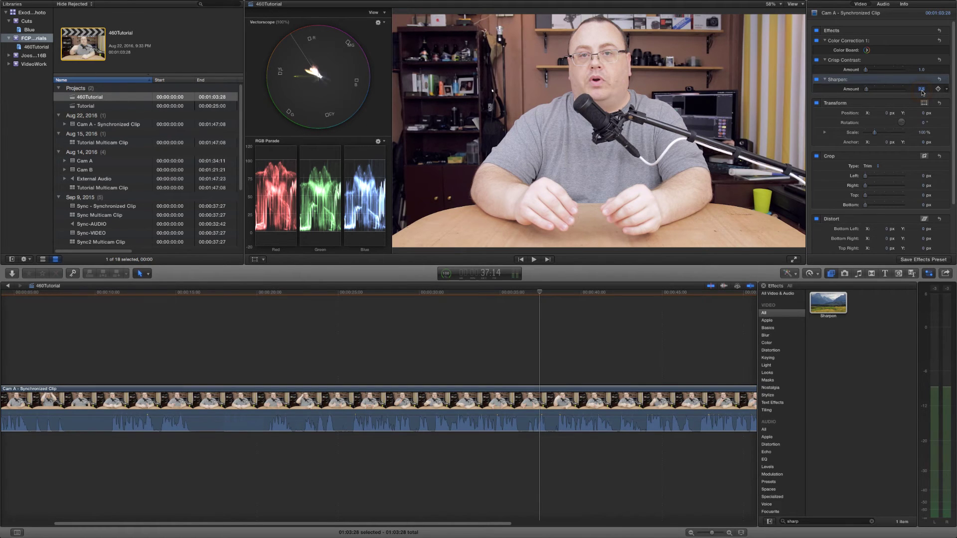
text(5)
key(Return)
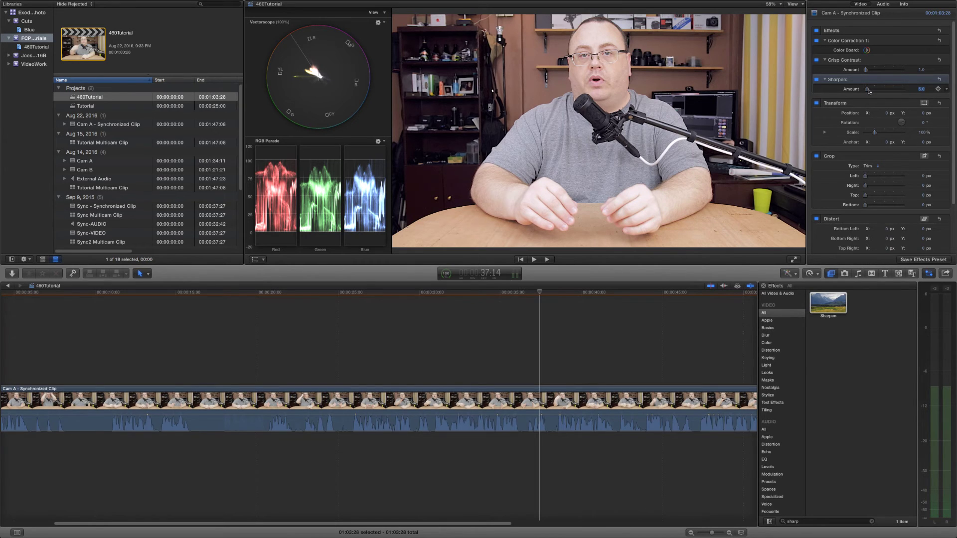
drag(869, 91, 893, 92)
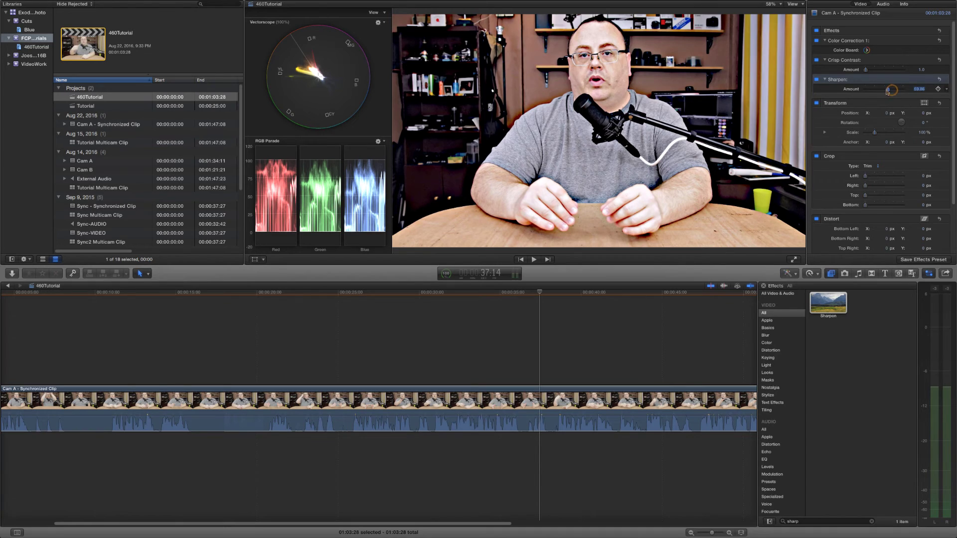
drag(893, 91, 862, 92)
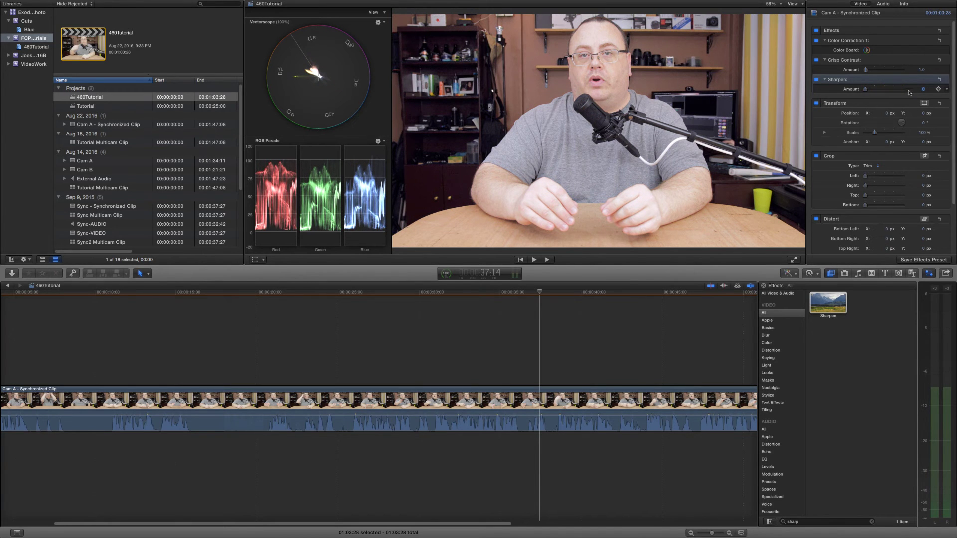
click(924, 90)
key(Return)
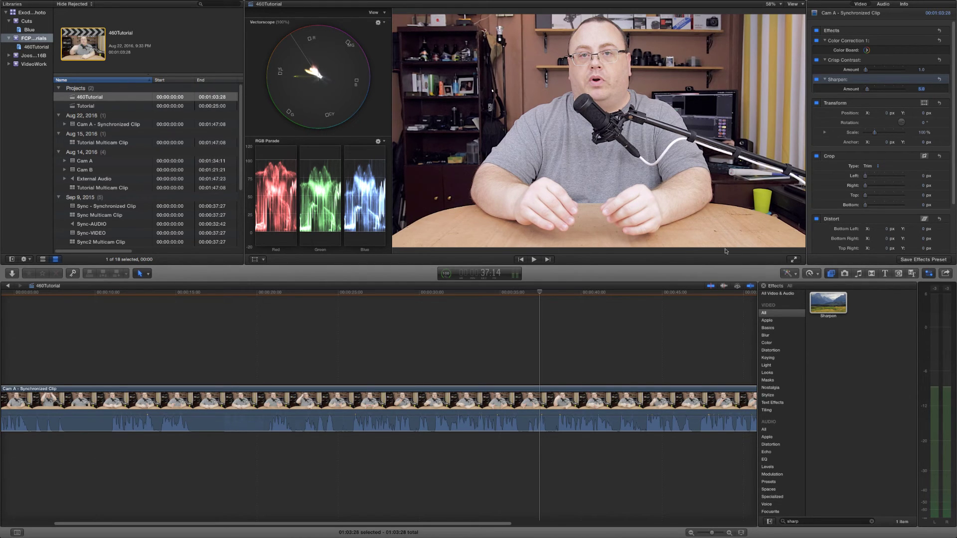
click(534, 260)
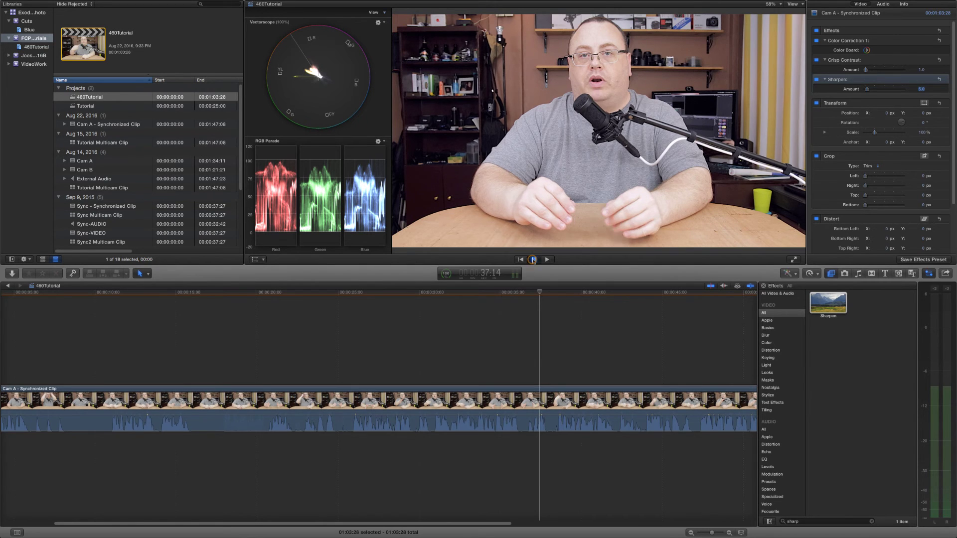